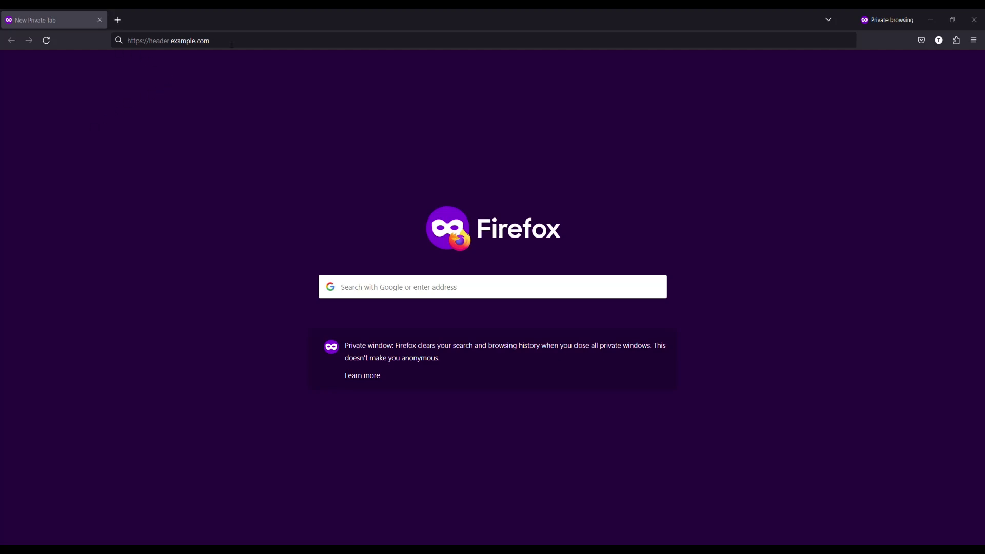
Step: Load header.example.com and choose the 'azure ad demo' sign-in option
left_click(232, 44)
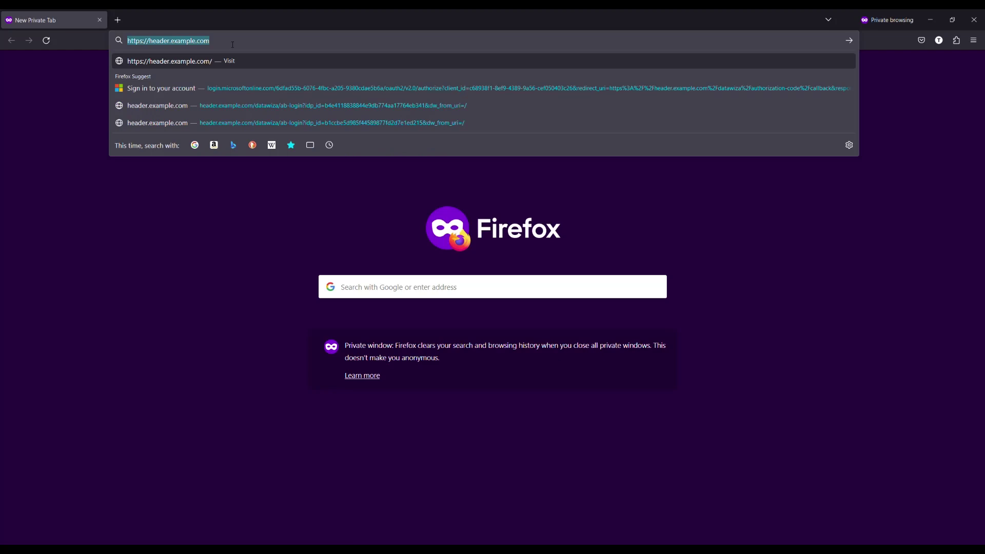
key("Return")
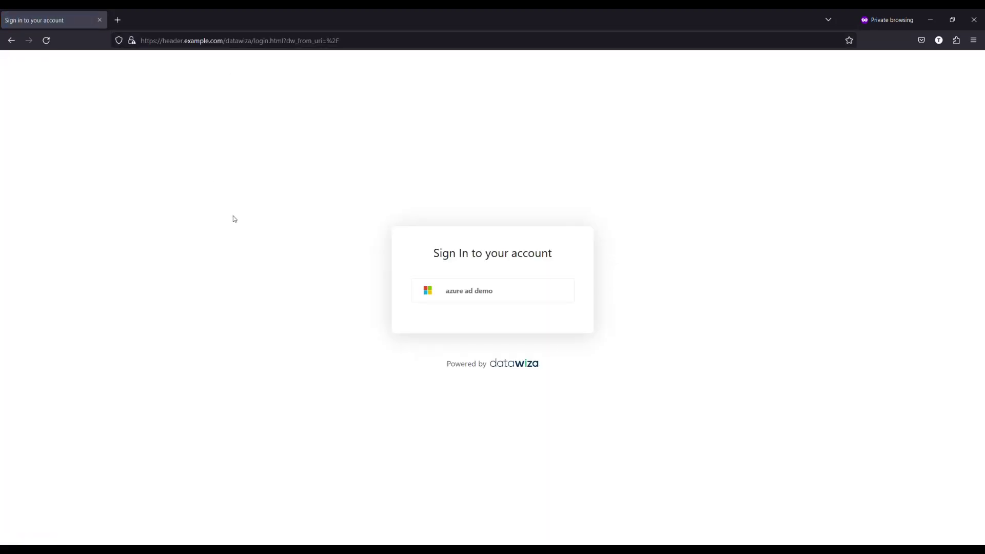
left_click(469, 287)
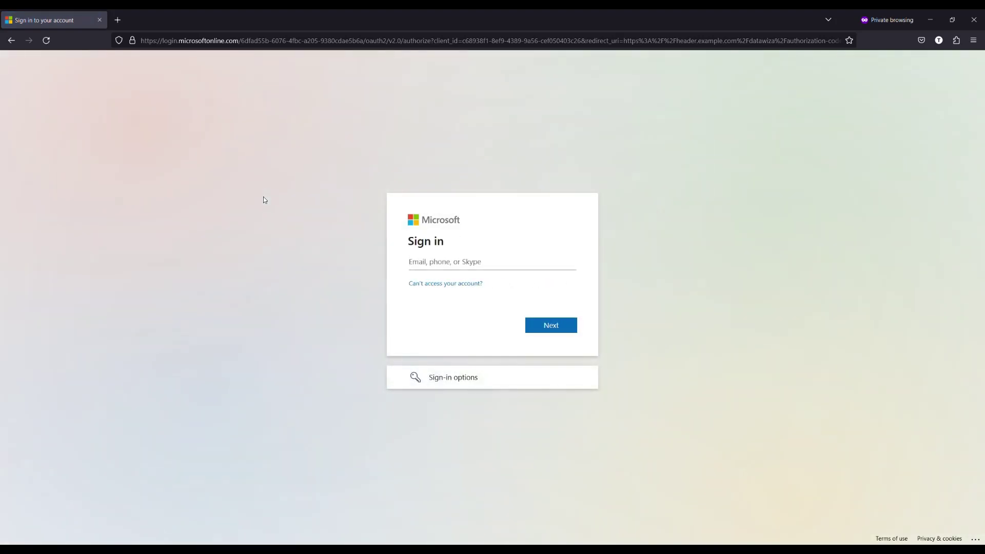
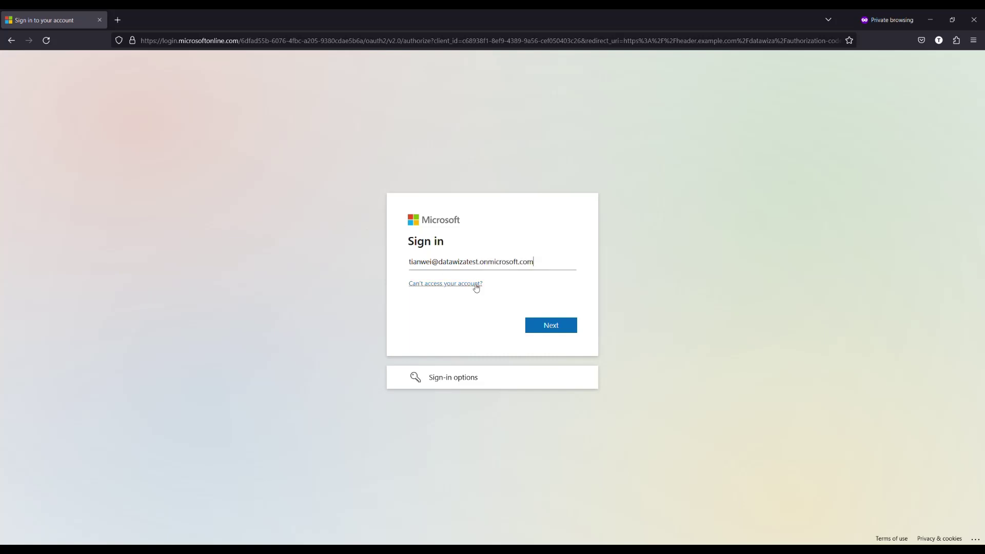
Step: Sign in with the Azure AD account e-mail and password, choosing to stay signed in
key("Return")
key("ctrl+v")
key("Return")
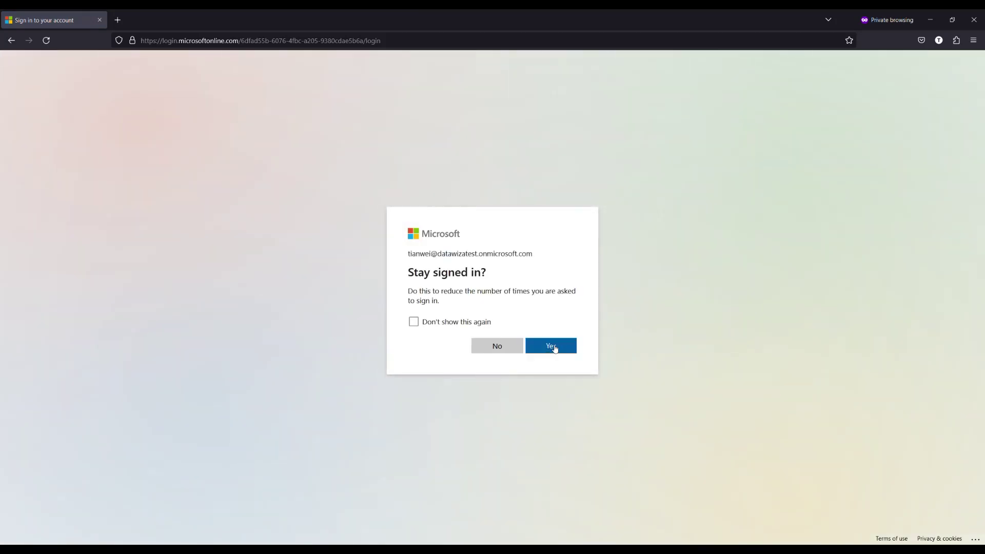
left_click(553, 347)
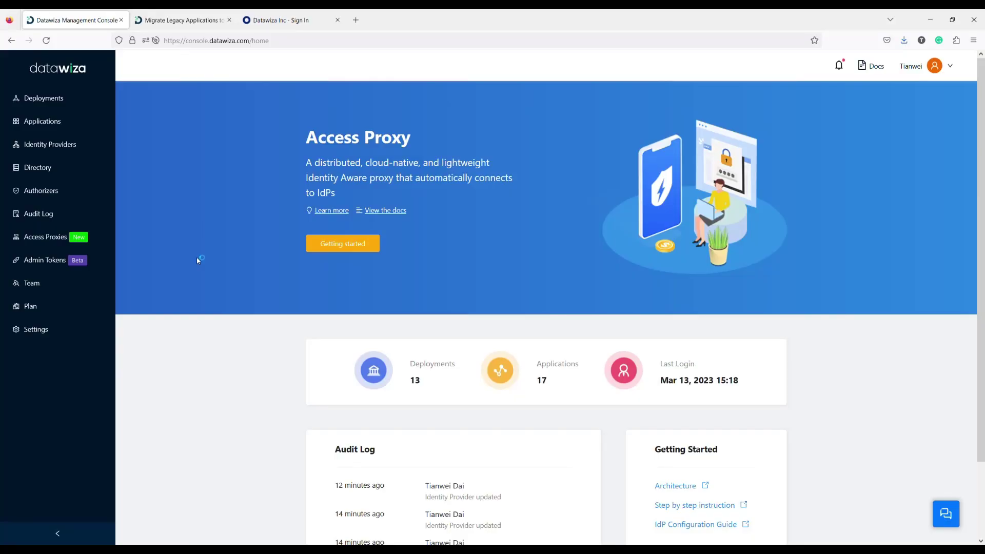
Step: Start a new deployment from Getting started and name it 'web app demo'
left_click(334, 244)
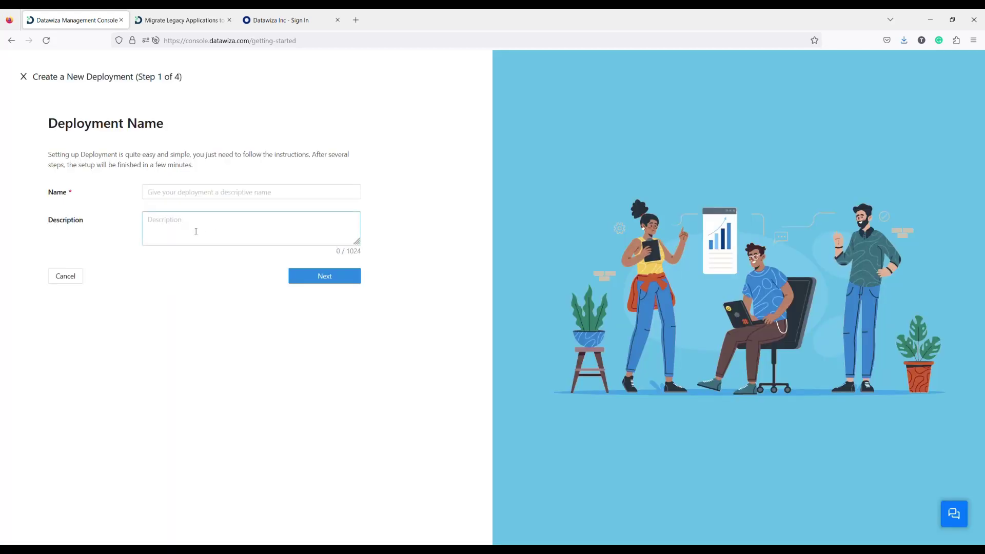
left_click(186, 194)
type("we")
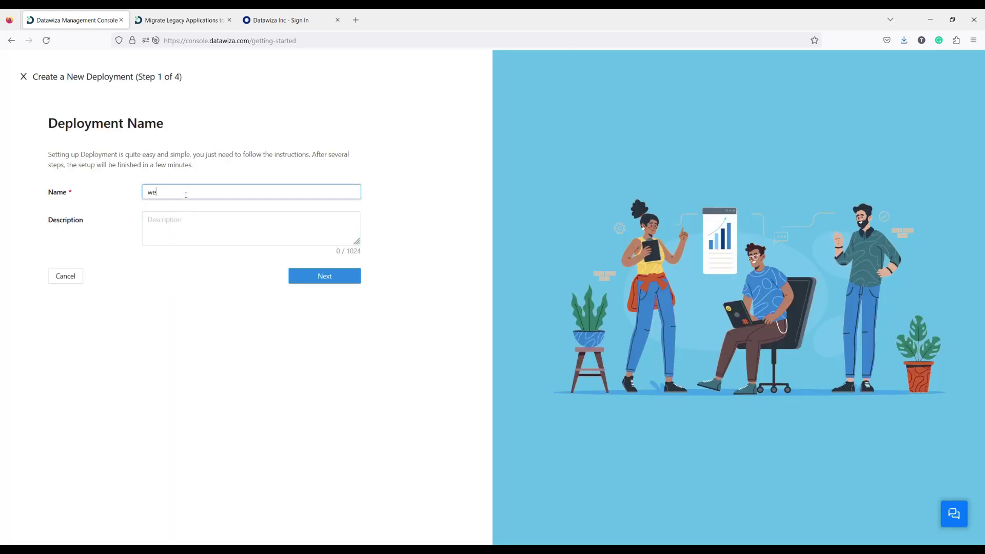
type("b app demo")
left_click(209, 286)
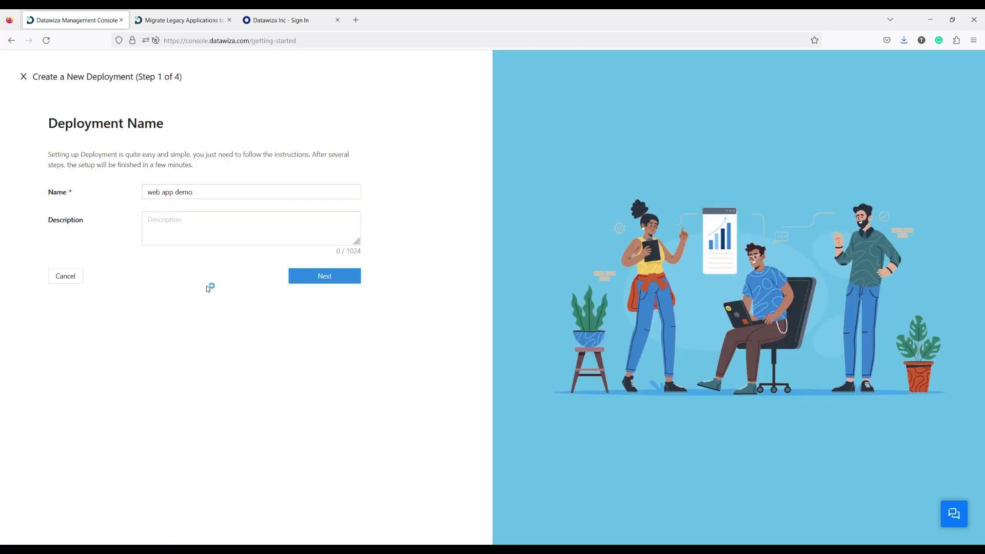
left_click(337, 277)
left_click(180, 240)
type("we")
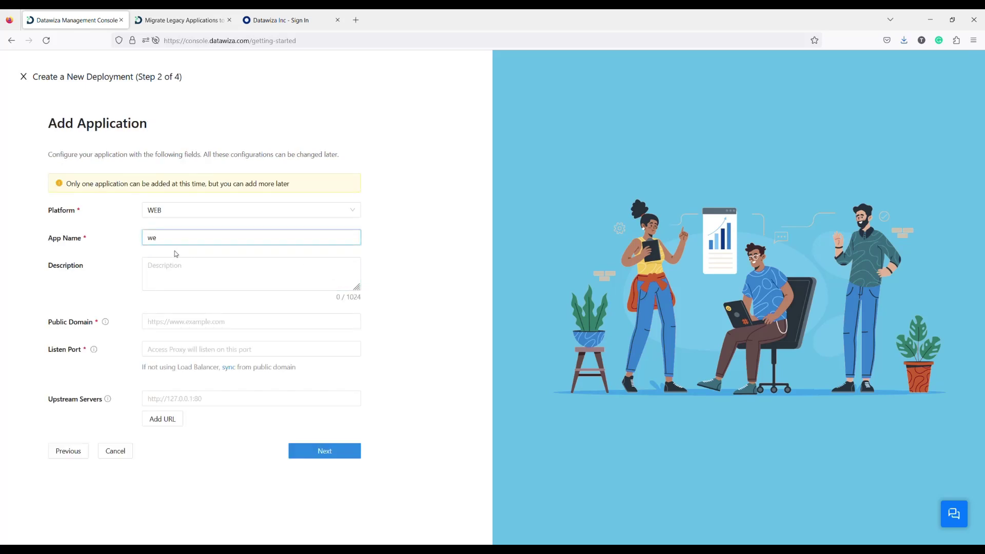
type("b app")
left_click(191, 321)
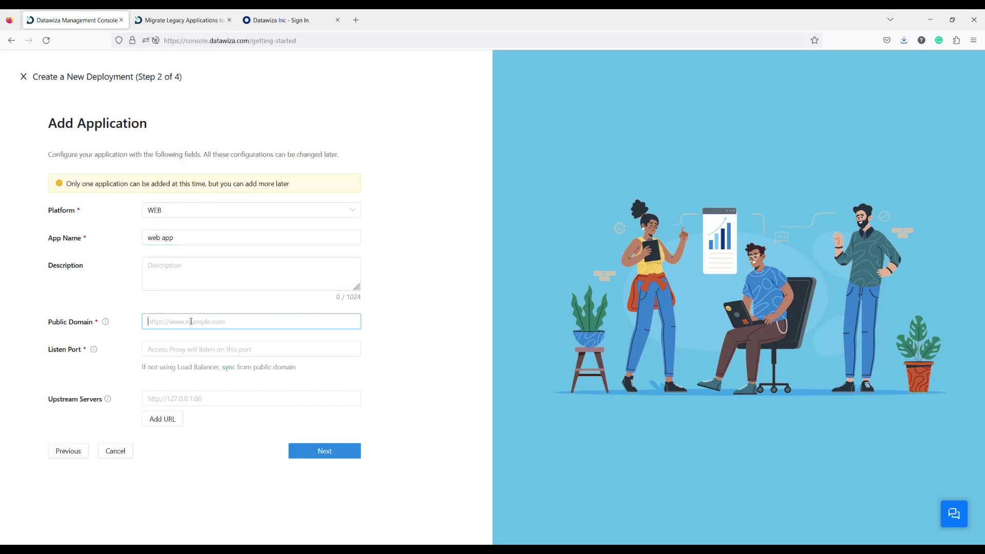
type("https")
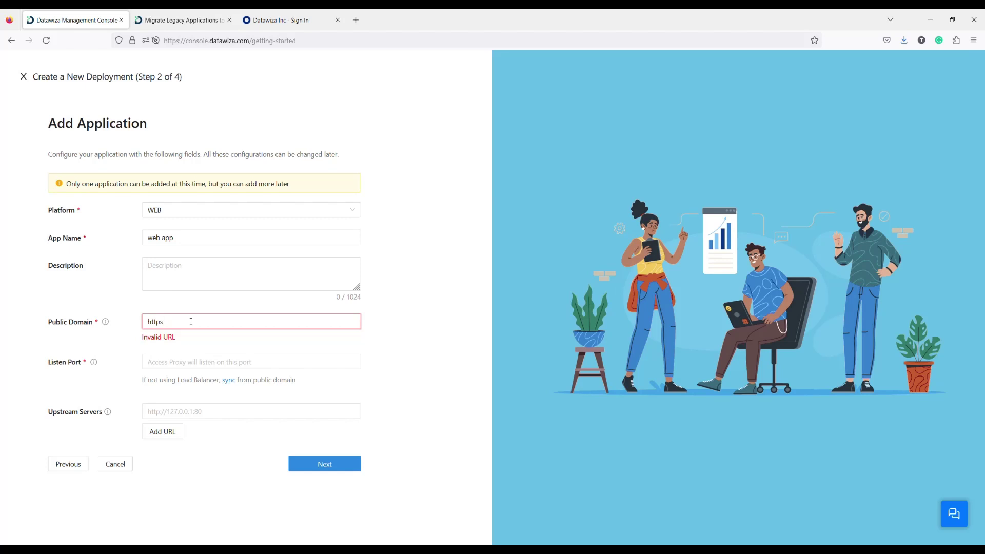
type("://h")
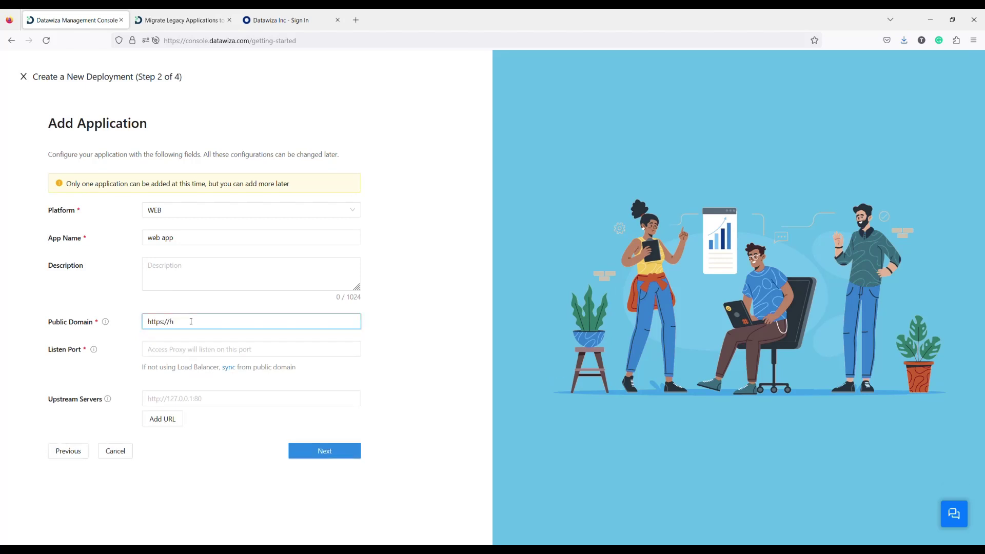
type("eader.example.com")
left_click(153, 357)
type("443")
left_click(197, 399)
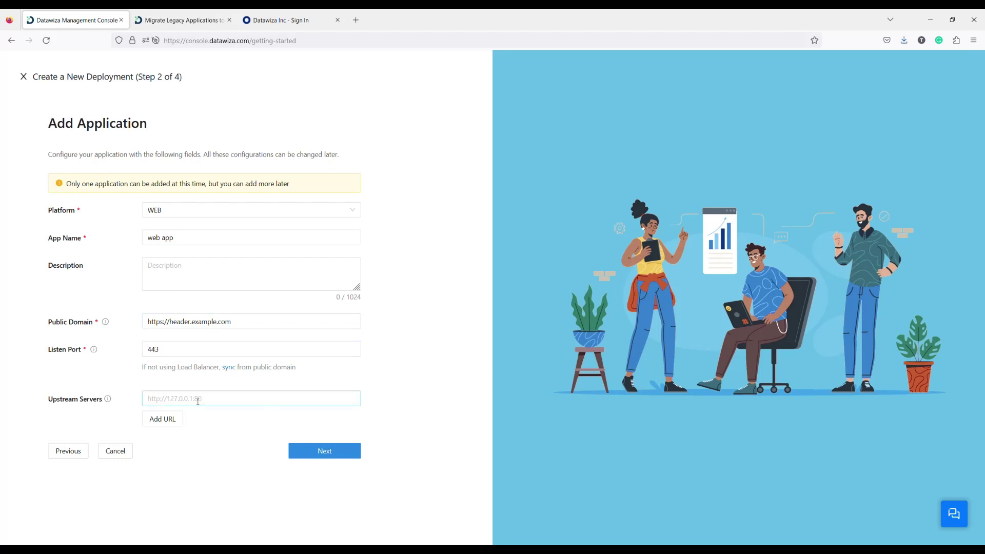
type("htt")
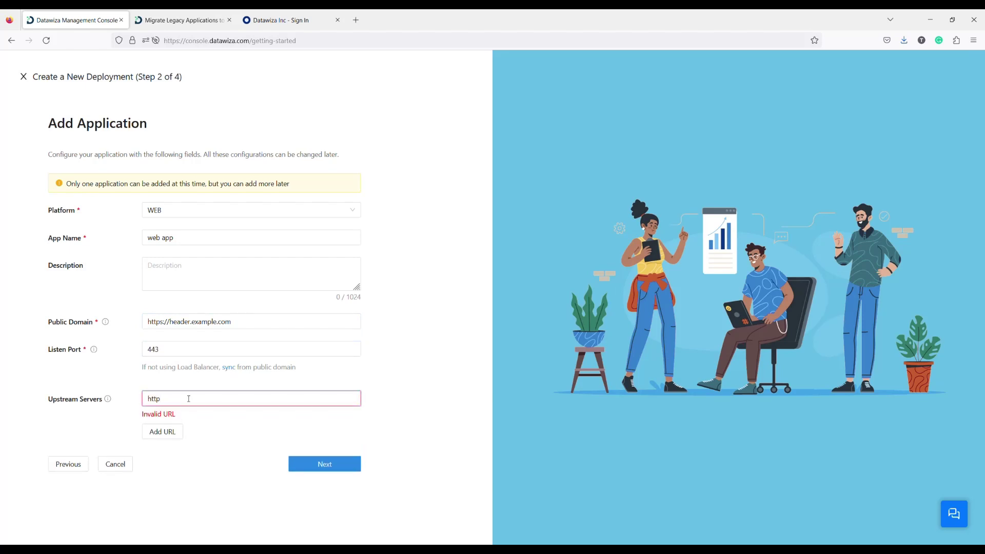
type("p")
type("://host.docker.internal:3001")
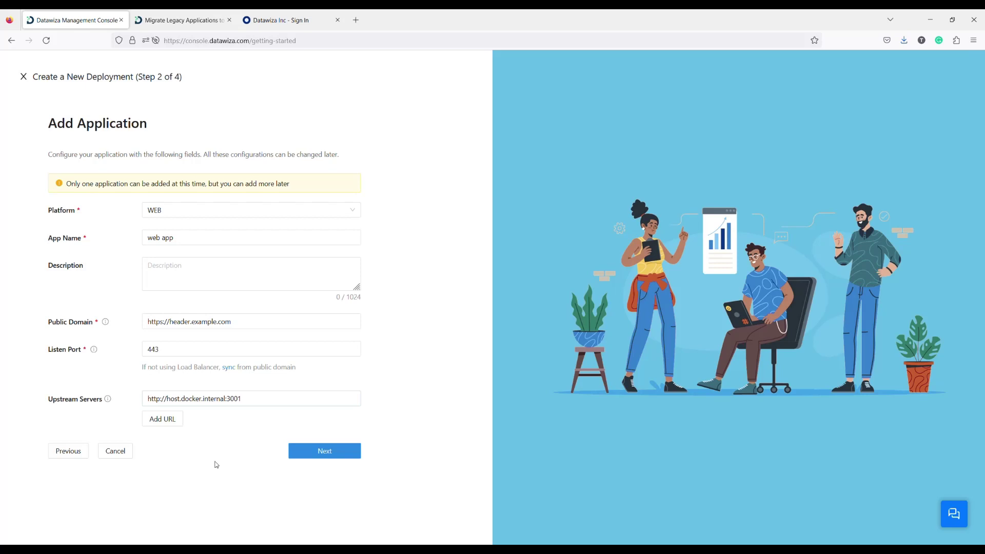
left_click(331, 451)
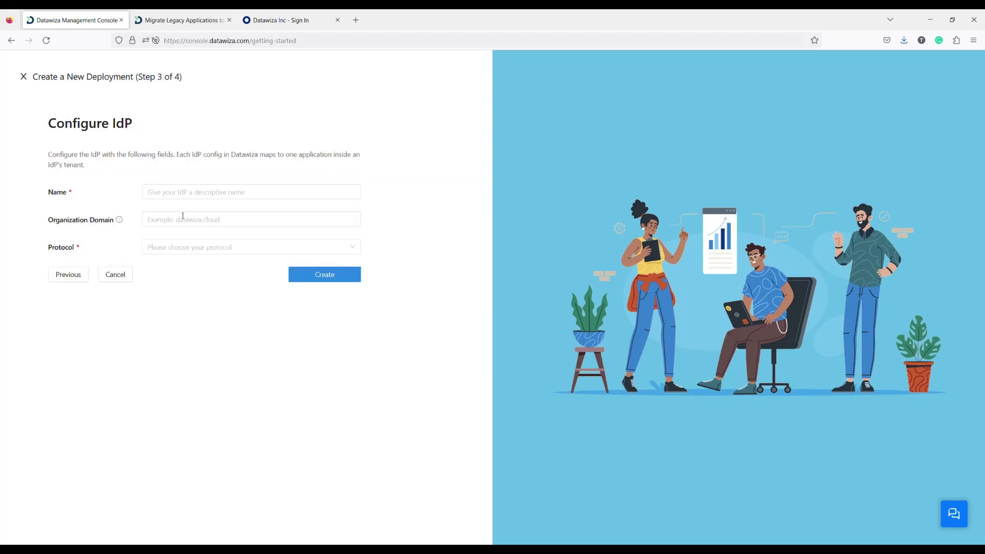
Step: Name the IdP 'azure ad demo' with protocol OIDC and provider Microsoft Azure Active Directory
left_click(180, 189)
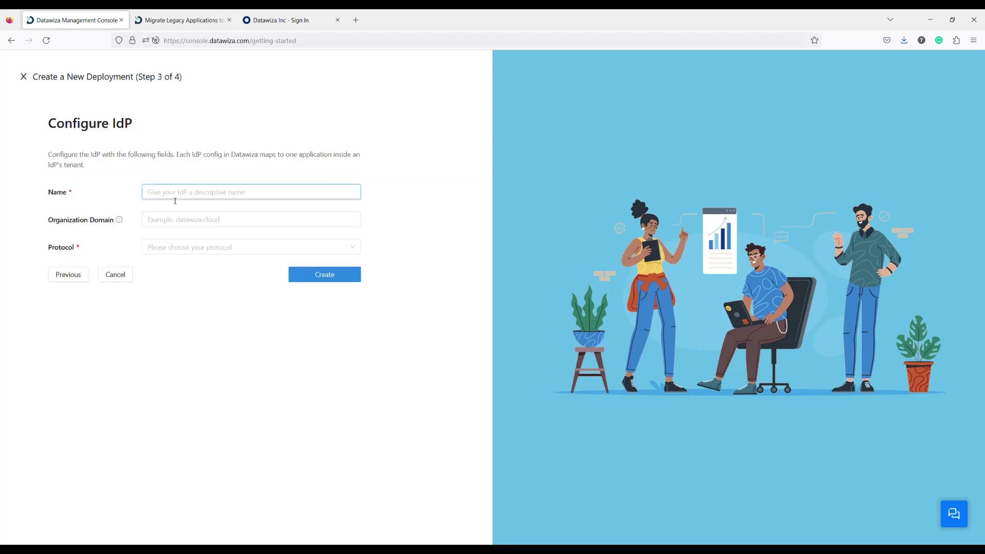
type("azure ad demo")
left_click(158, 287)
left_click(195, 251)
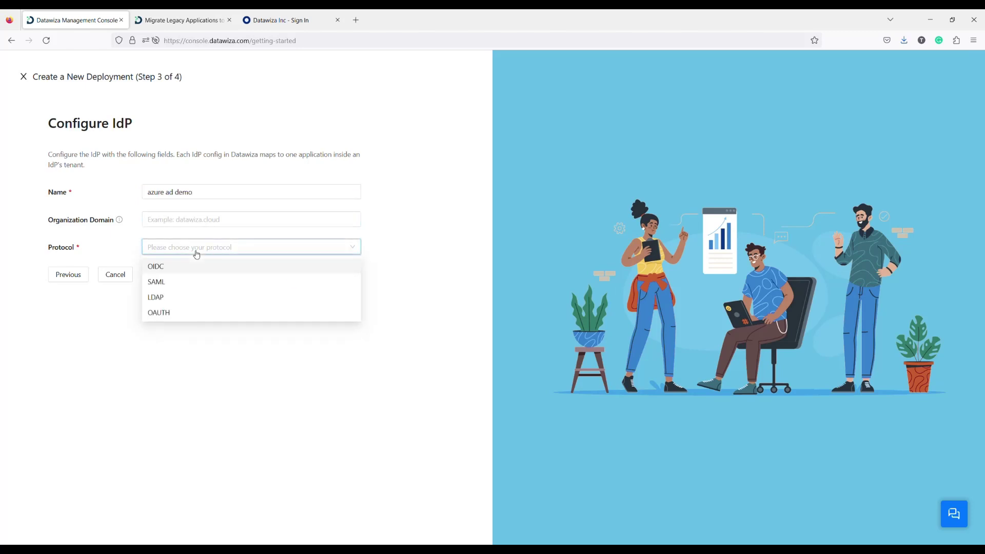
left_click(172, 268)
left_click(172, 276)
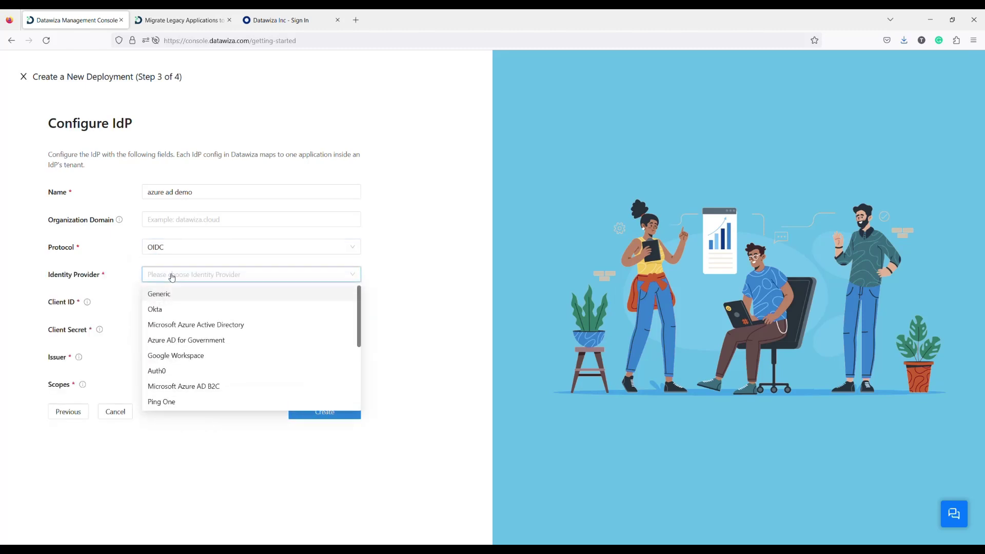
left_click(188, 329)
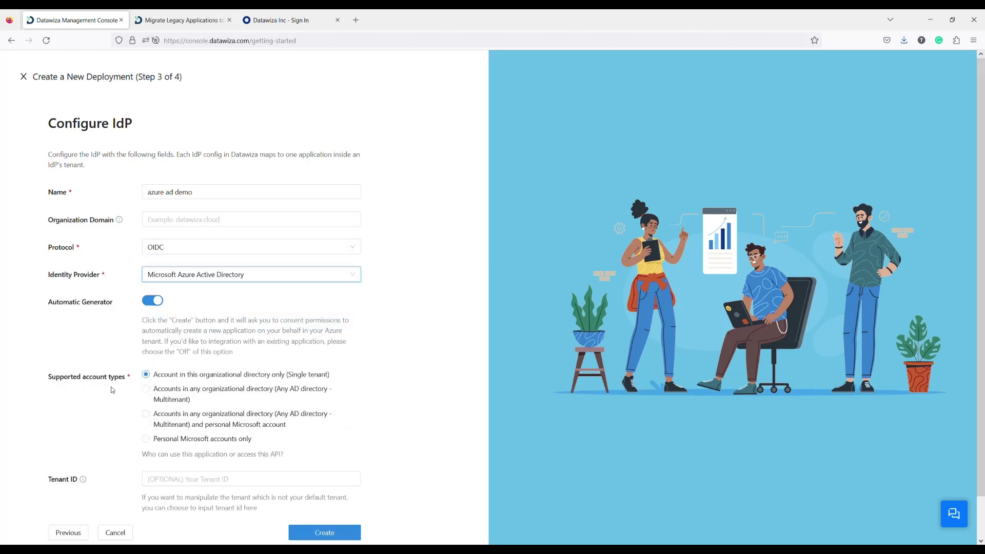
scroll(327, 359, "down", 1)
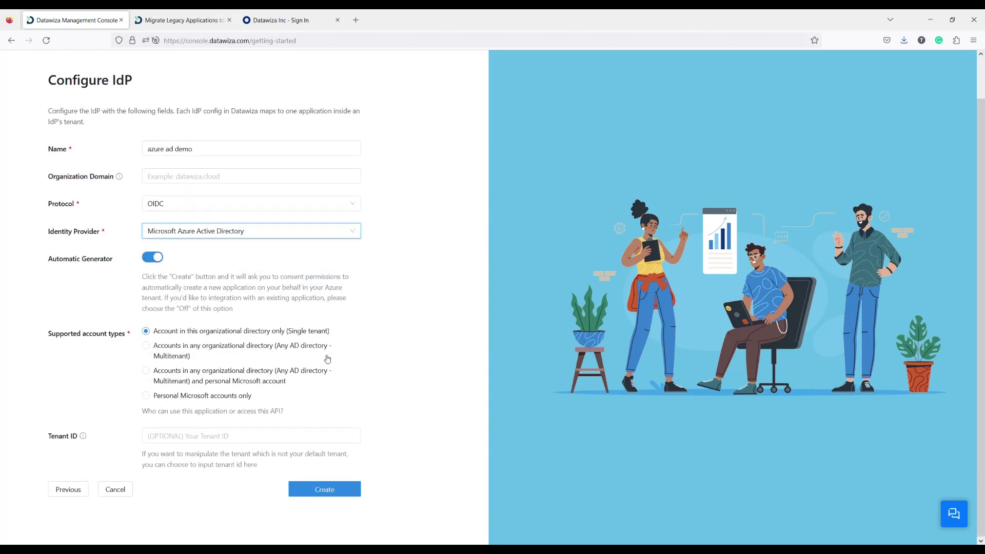
Step: Create the Azure application, copy the docker compose snippet, and open the web app's details
left_click(325, 494)
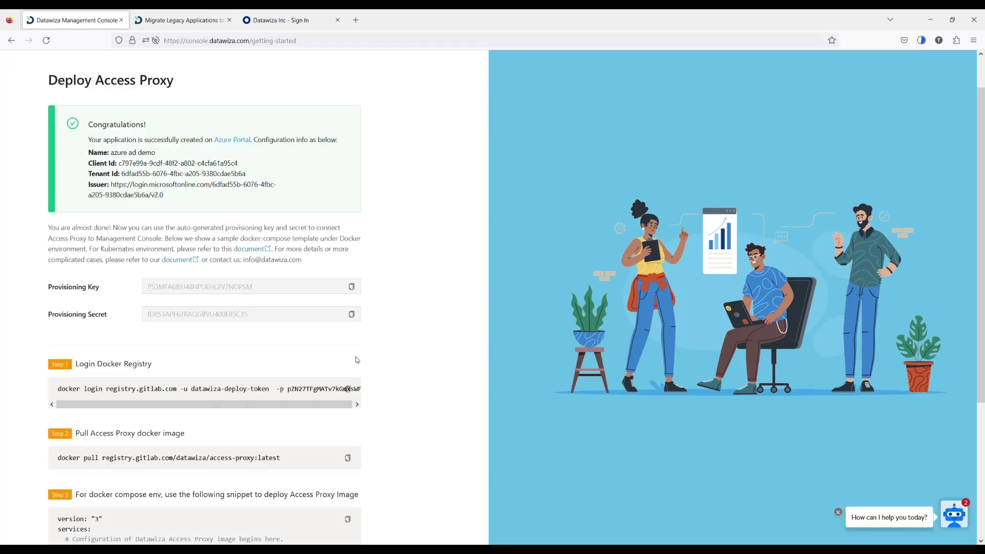
scroll(411, 330, "down", 4)
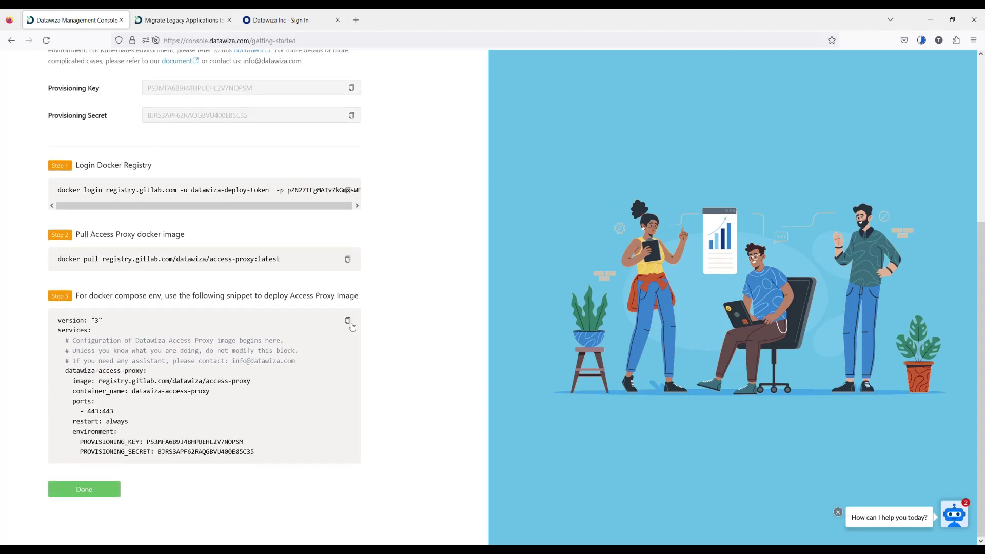
left_click(347, 321)
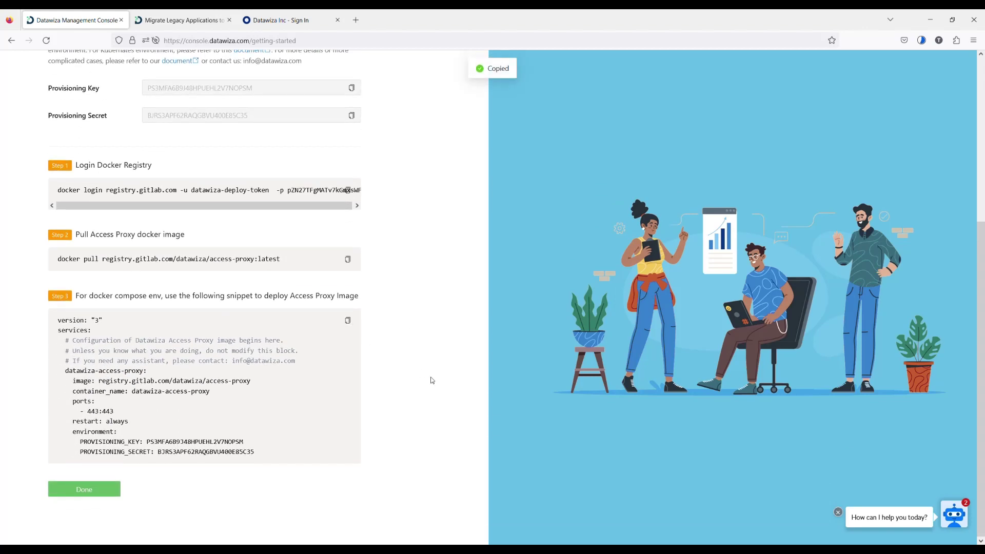
left_click(87, 493)
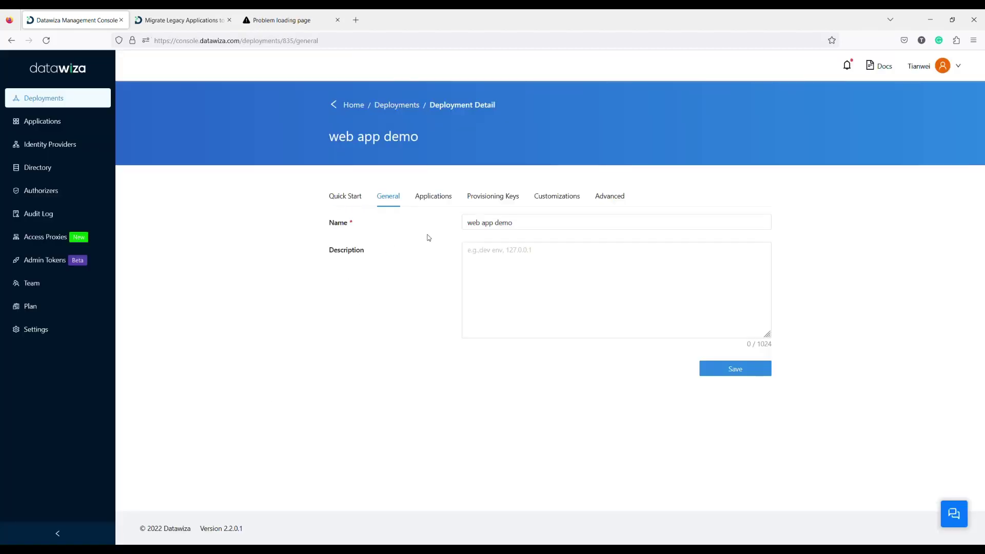
left_click(433, 198)
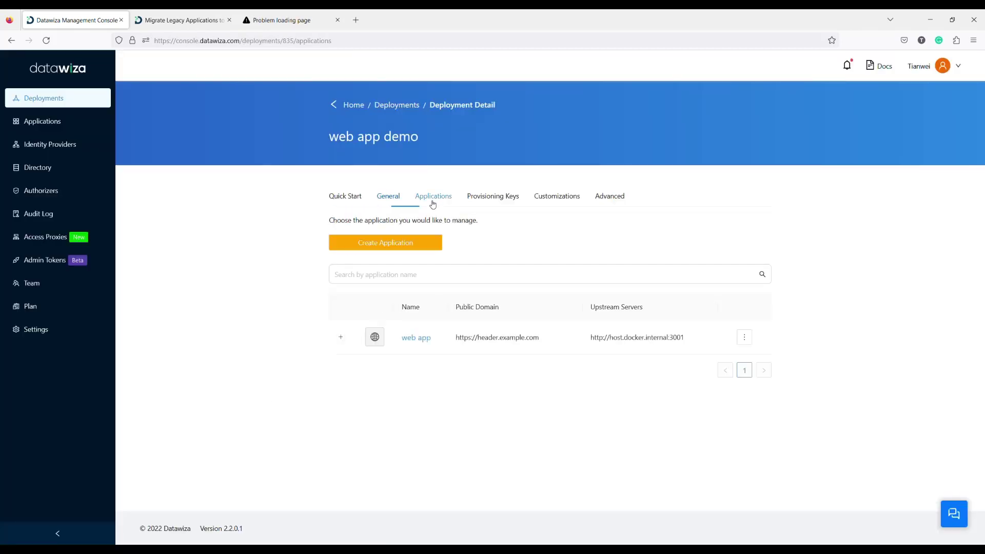
left_click(422, 339)
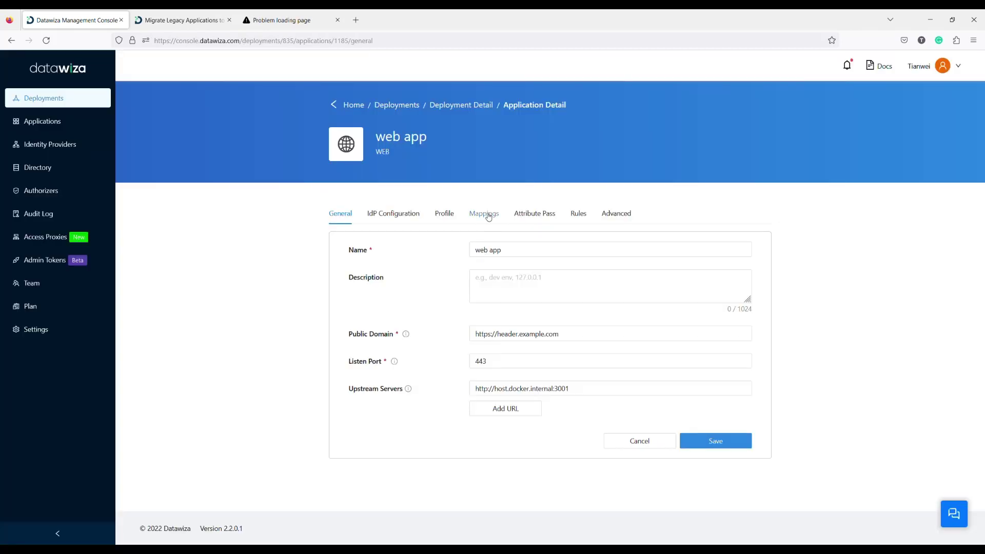
Step: Add username and lastName attribute passes, each sent as a Header
left_click(532, 216)
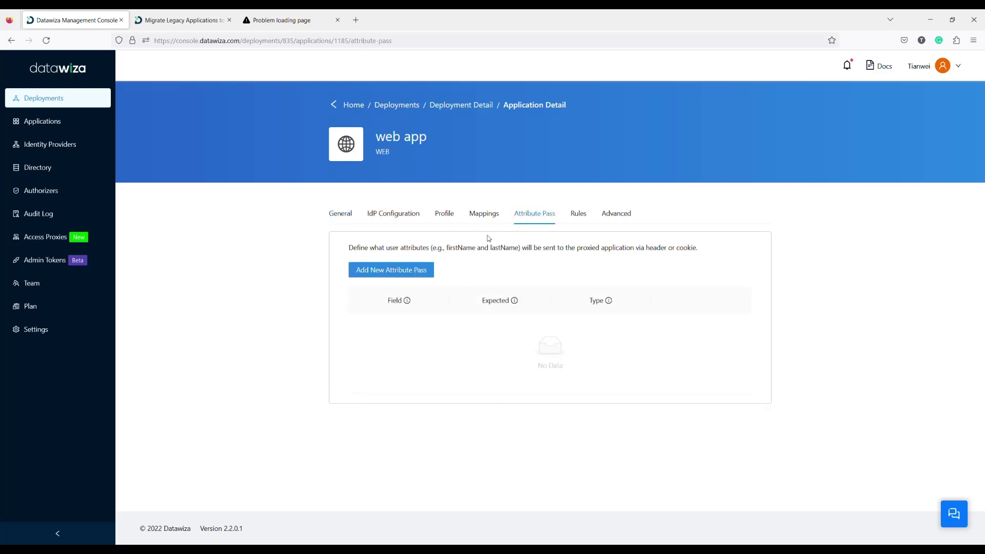
left_click(425, 270)
left_click(489, 149)
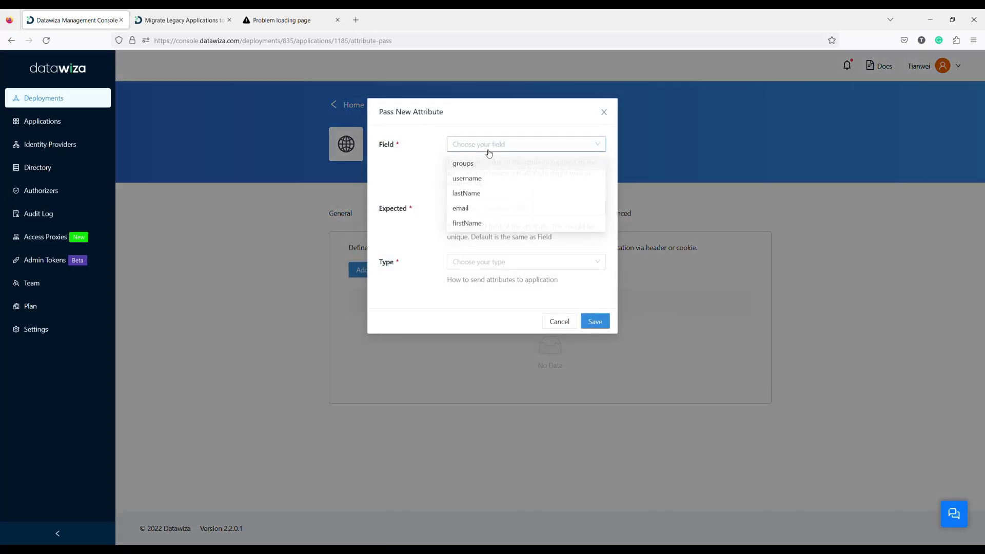
left_click(472, 178)
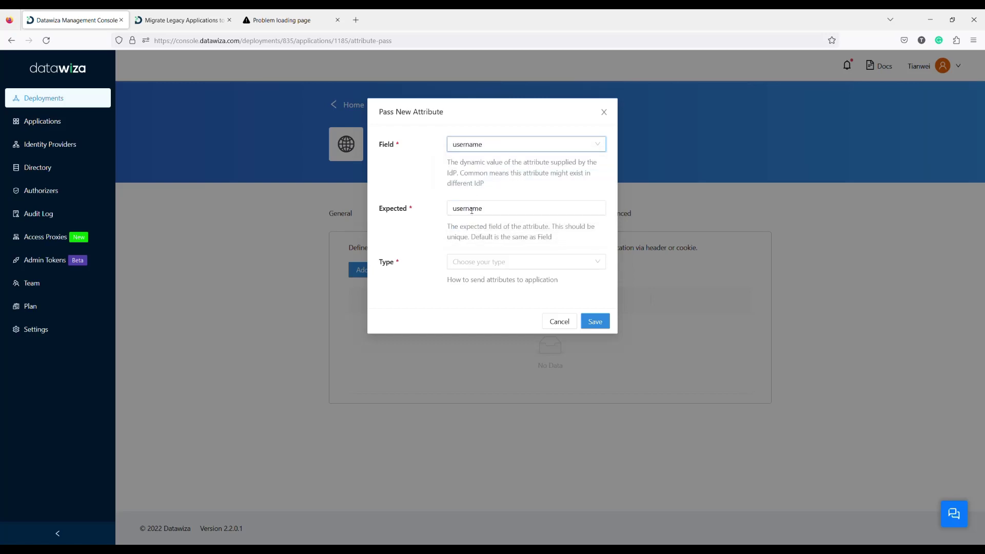
left_click(469, 264)
left_click(475, 281)
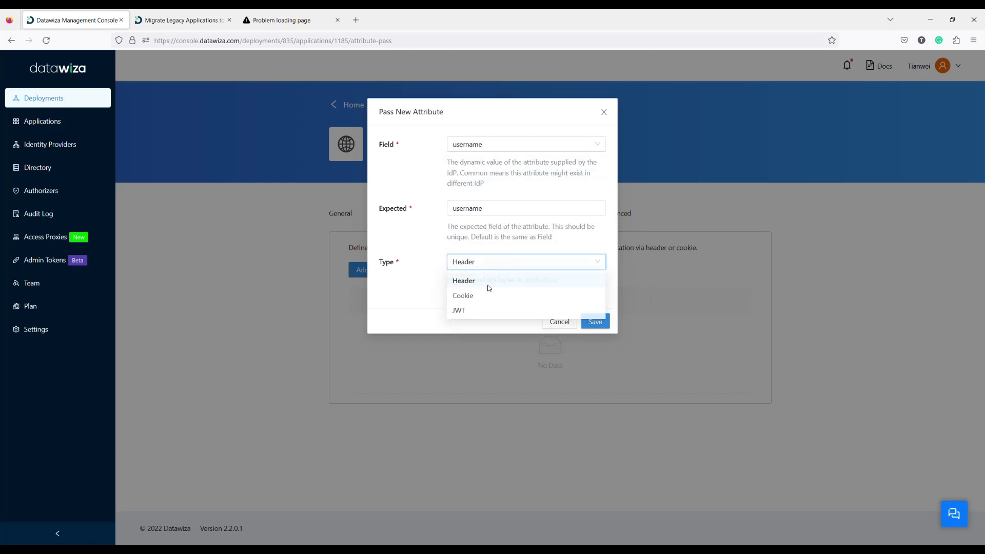
left_click(595, 322)
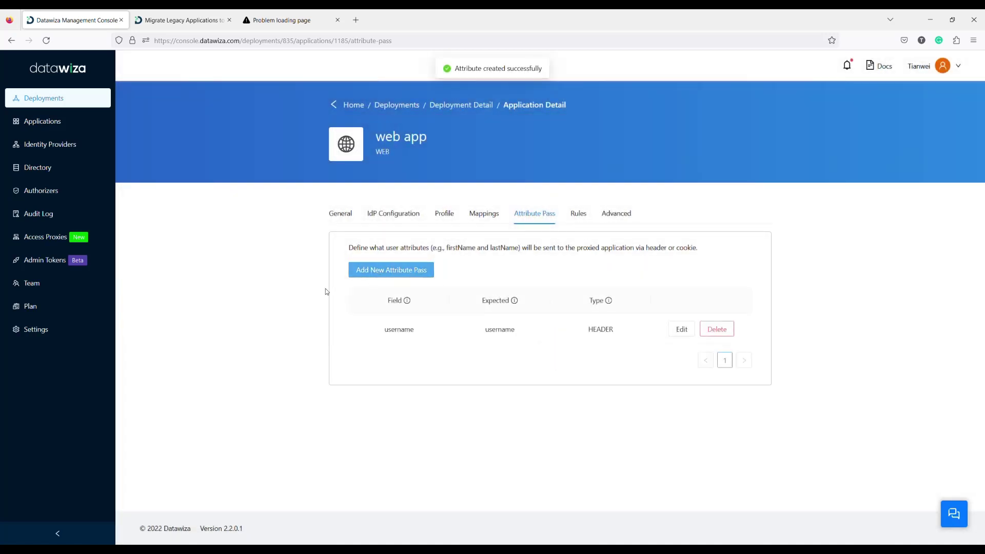
left_click(397, 274)
left_click(496, 149)
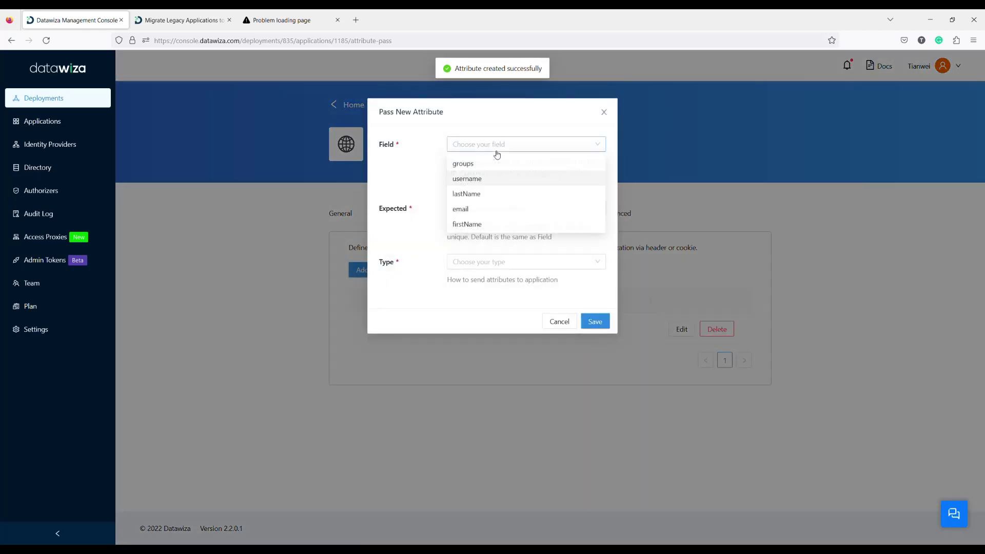
left_click(467, 194)
left_click(475, 263)
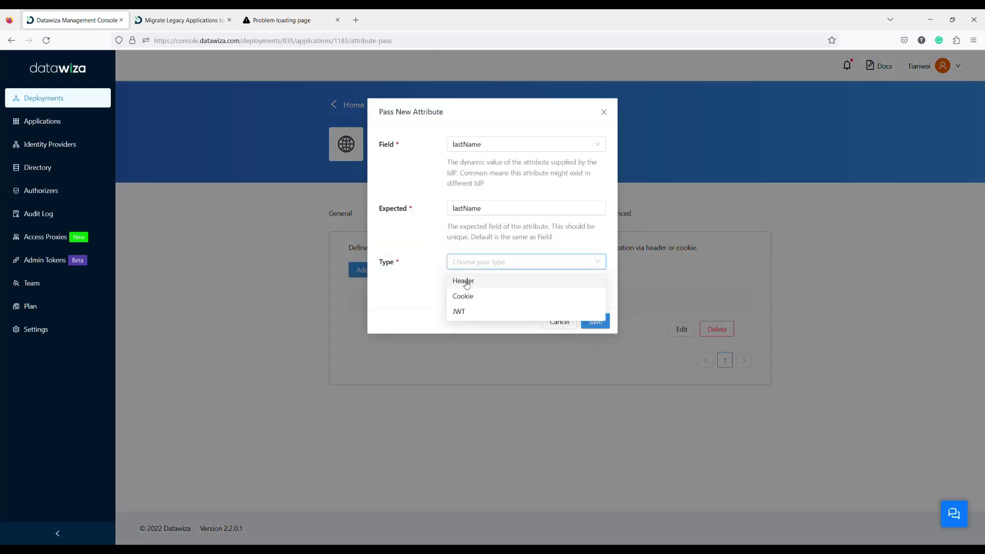
left_click(466, 281)
left_click(595, 321)
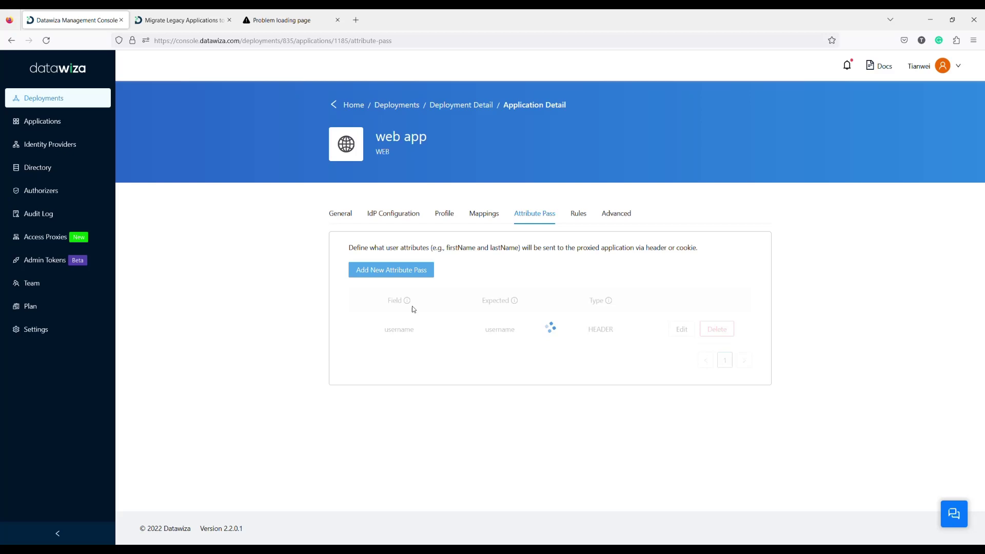
Step: Add email and firstName attribute passes, each sent as a Header
left_click(388, 273)
left_click(506, 147)
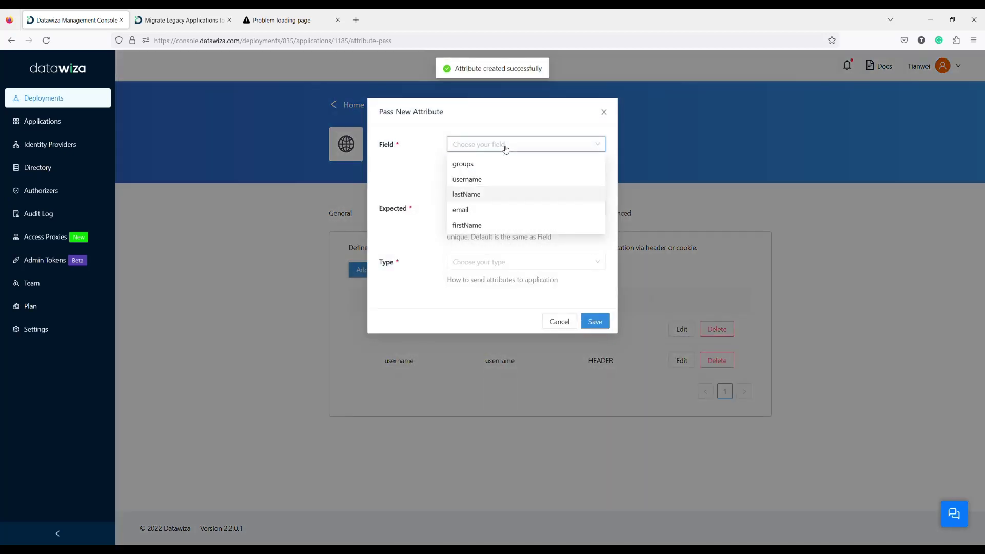
left_click(483, 210)
left_click(474, 261)
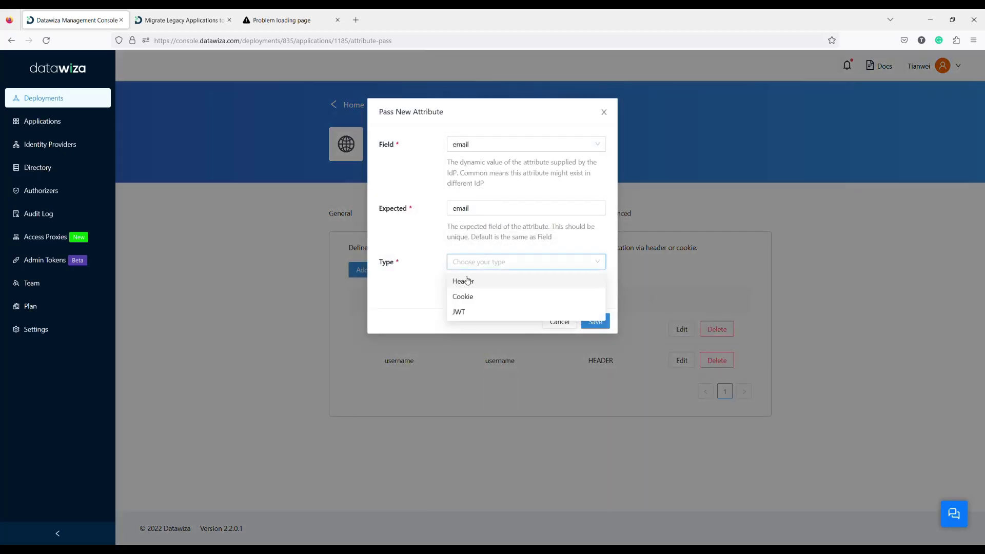
left_click(466, 281)
left_click(594, 322)
left_click(394, 274)
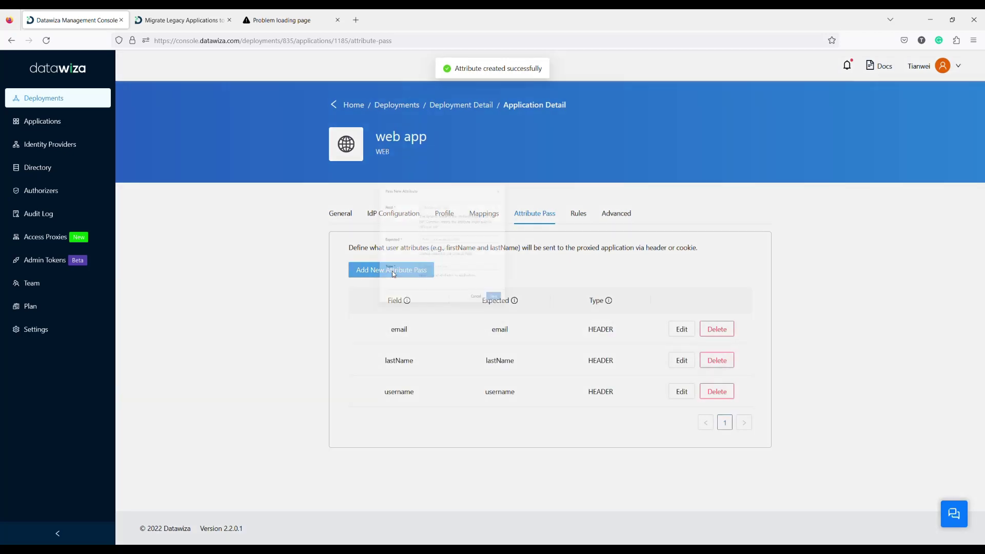
left_click(480, 144)
left_click(465, 227)
left_click(468, 263)
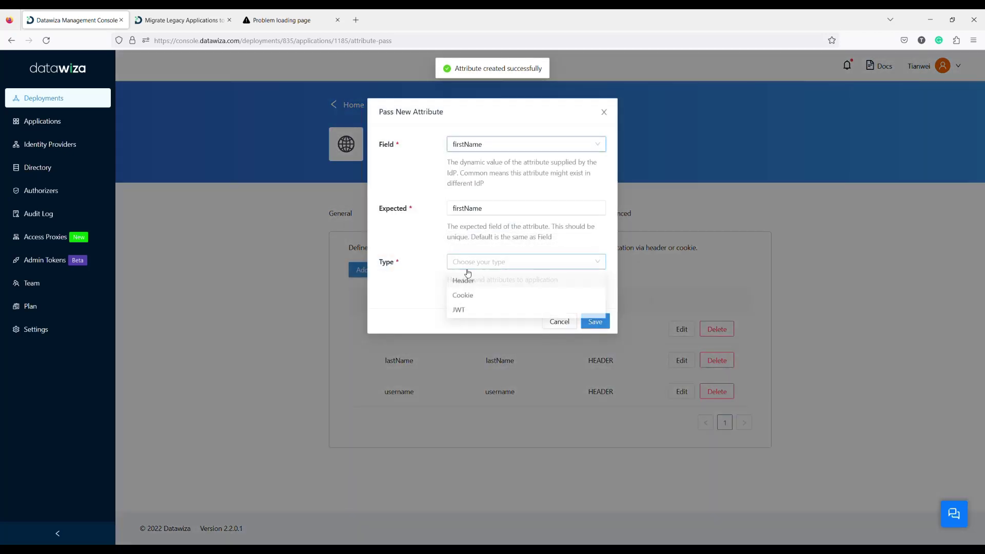
left_click(468, 279)
left_click(594, 321)
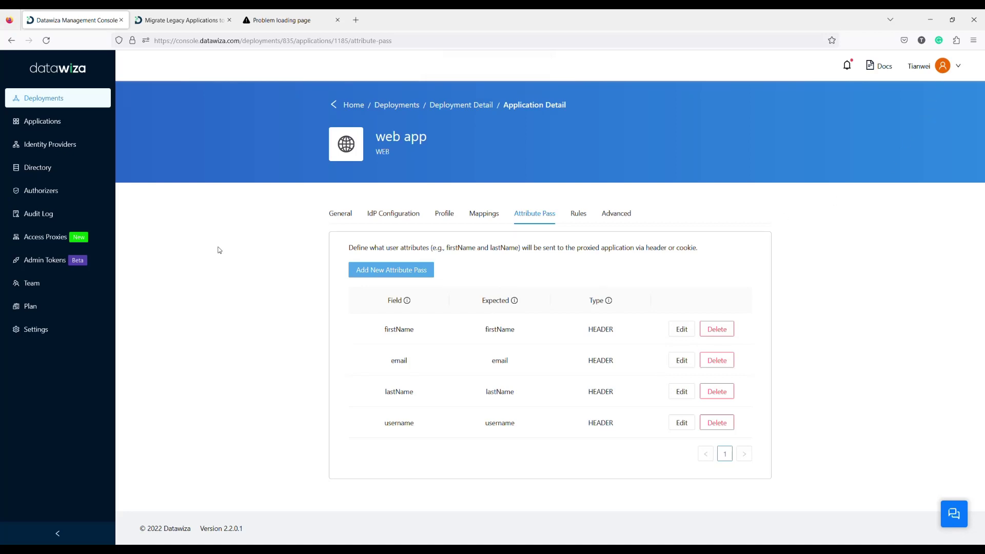
Step: Enable SSL in the web app's Advanced settings using a Self Signed certificate
left_click(616, 221)
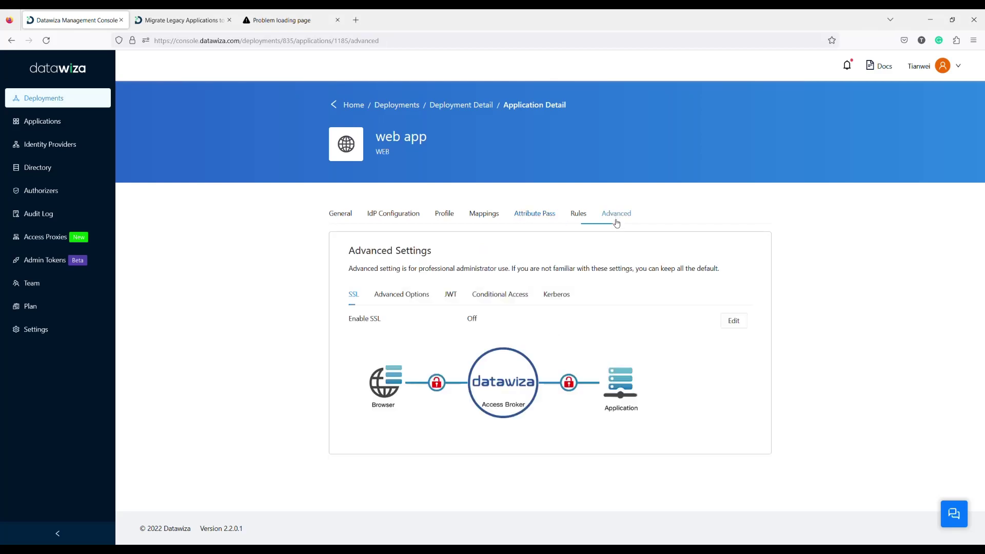
left_click(733, 326)
left_click(485, 321)
left_click(506, 348)
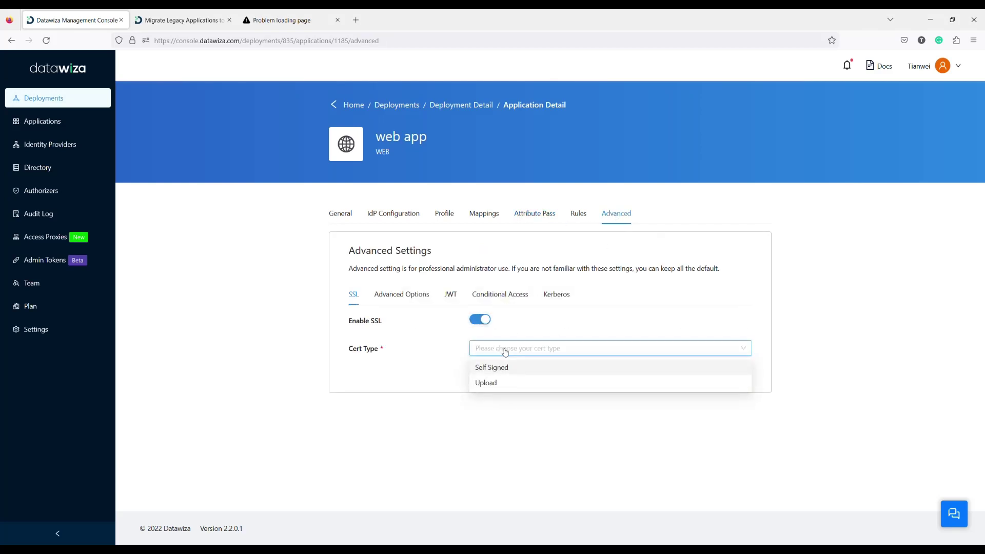
left_click(510, 368)
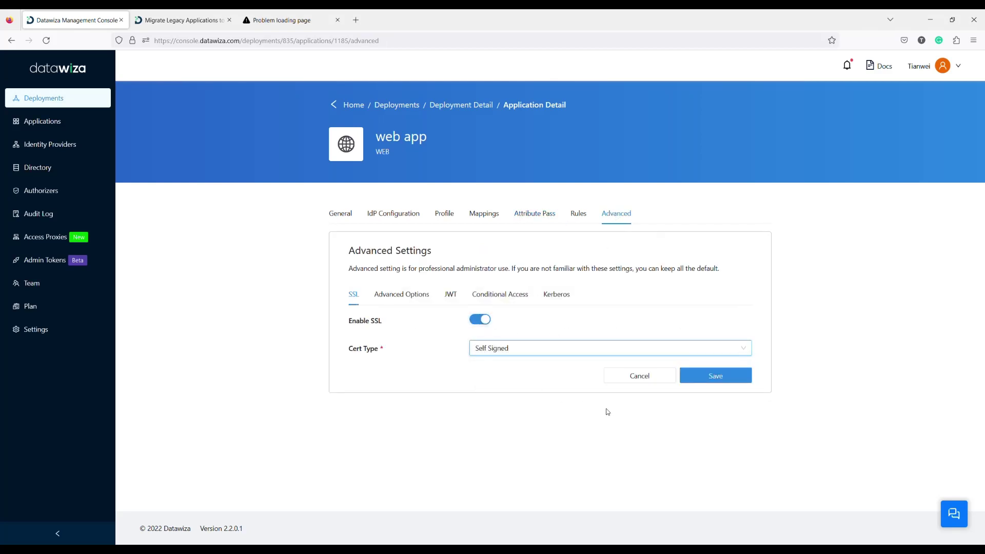
left_click(729, 381)
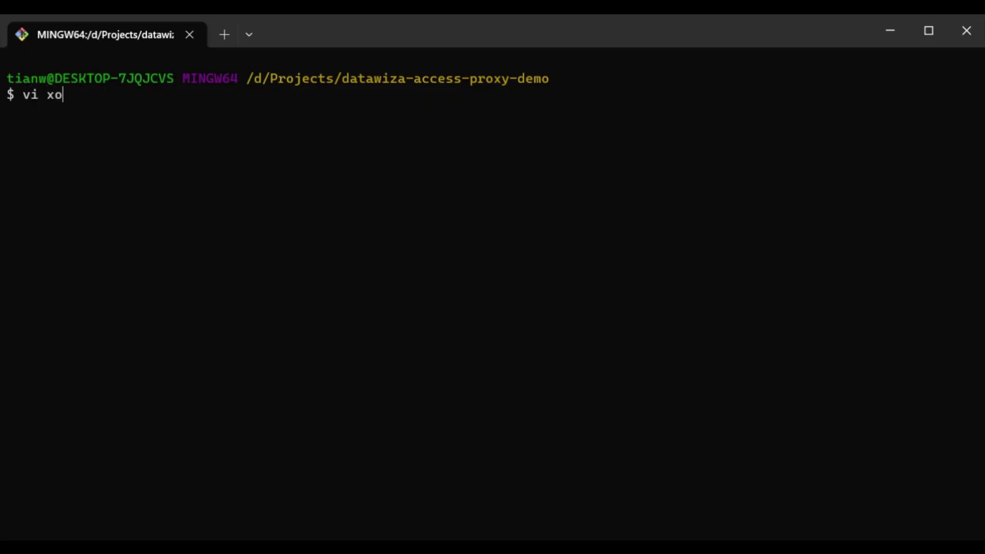
Step: Create docker-compose.yml in vi with the pasted access proxy config and save it
key("BackSpace")
key("BackSpace")
type("docker-compose.yml")
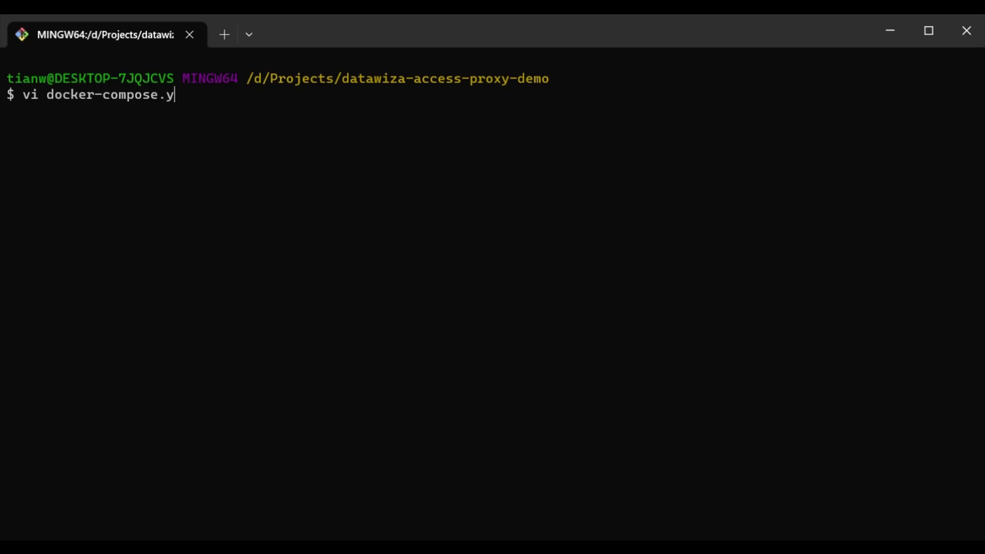
key("Return")
key("i")
key("ctrl+v")
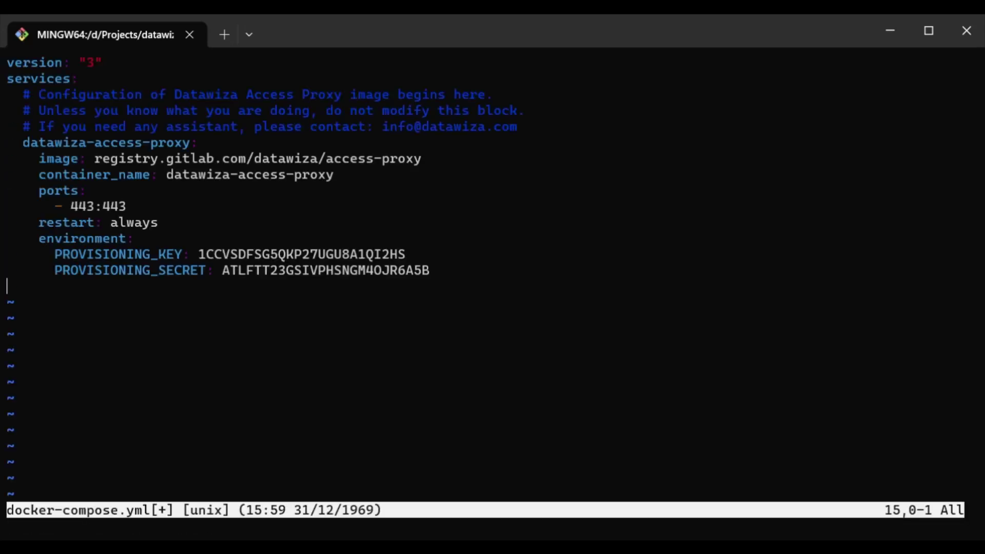
key("Escape")
type(":wq")
key("Return")
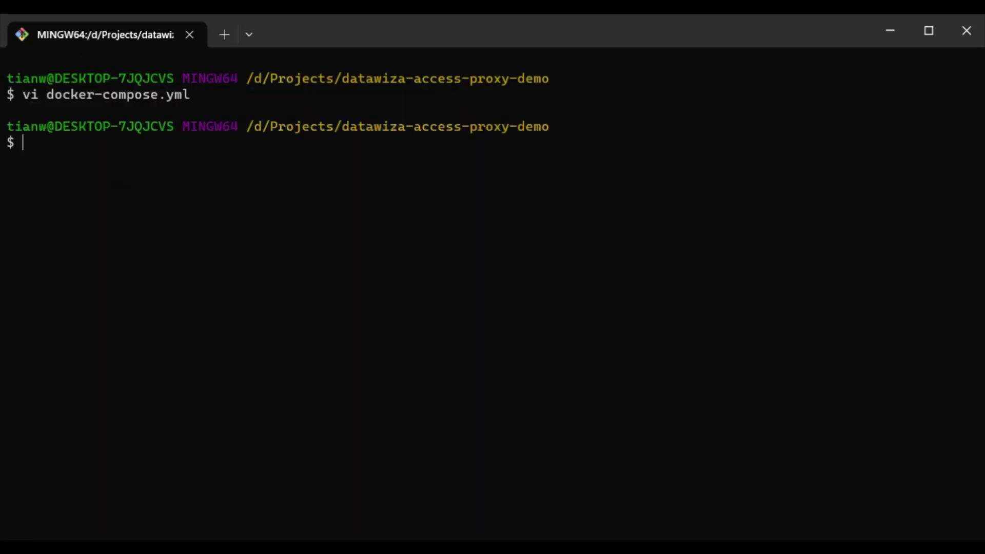
Step: Run 'docker compose up -d' to launch the access proxy container in the background
type("docker coim")
key("BackSpace")
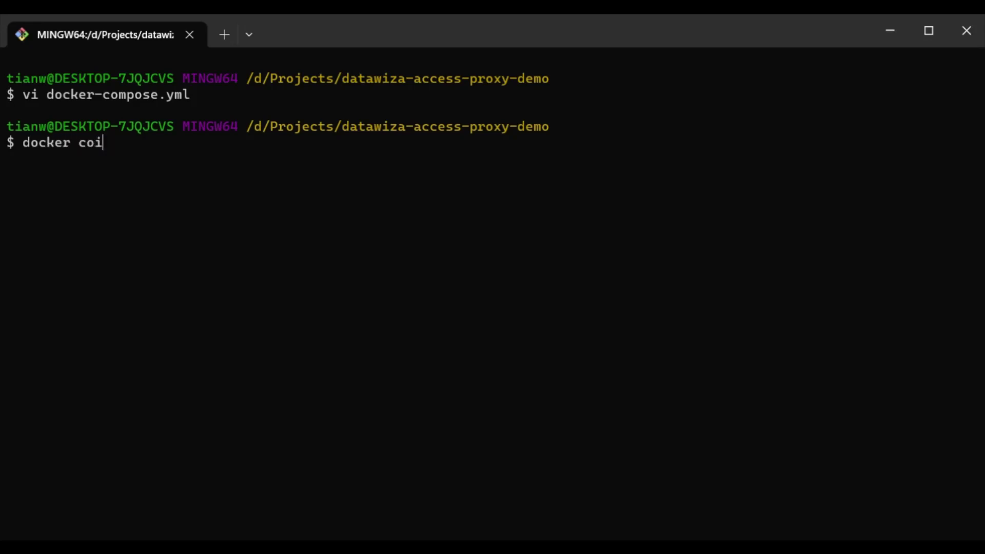
key("BackSpace")
type("mpose yup")
key("BackSpace")
key("BackSpace")
key("BackSpace")
type("upo")
key("BackSpace")
type("-d")
key("Return")
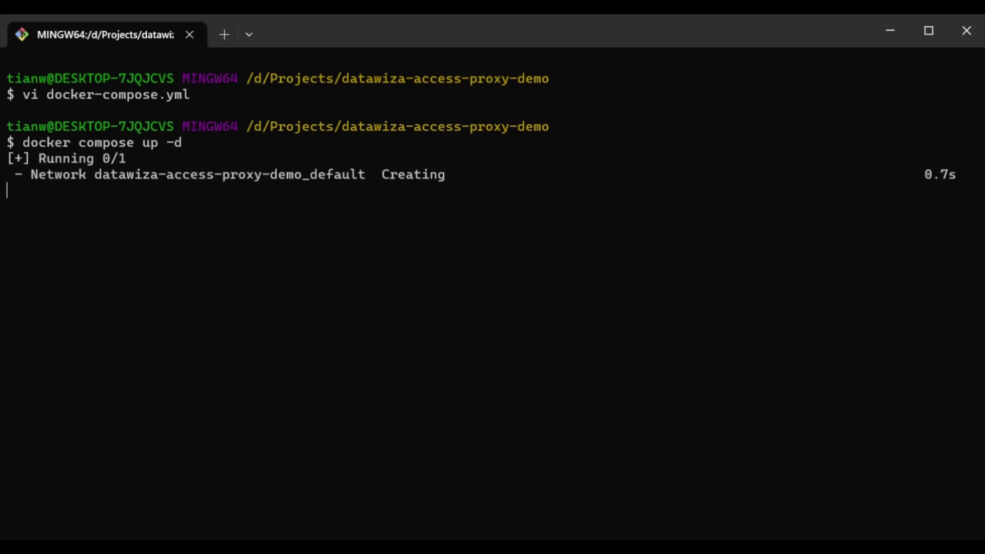